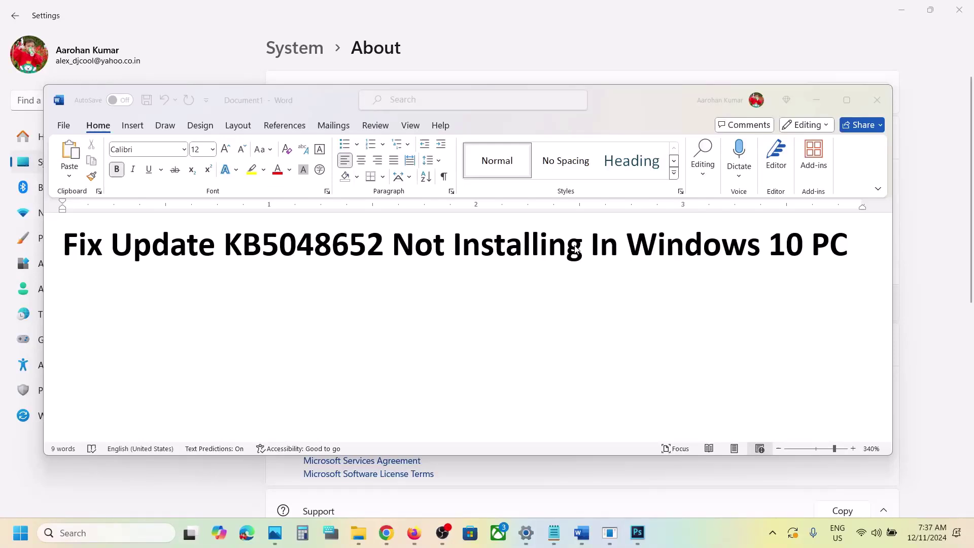
Bring the 'Fix Update KB5015807 Not Installing On Windows 10' guide to the front in Word.
double_click(307, 253)
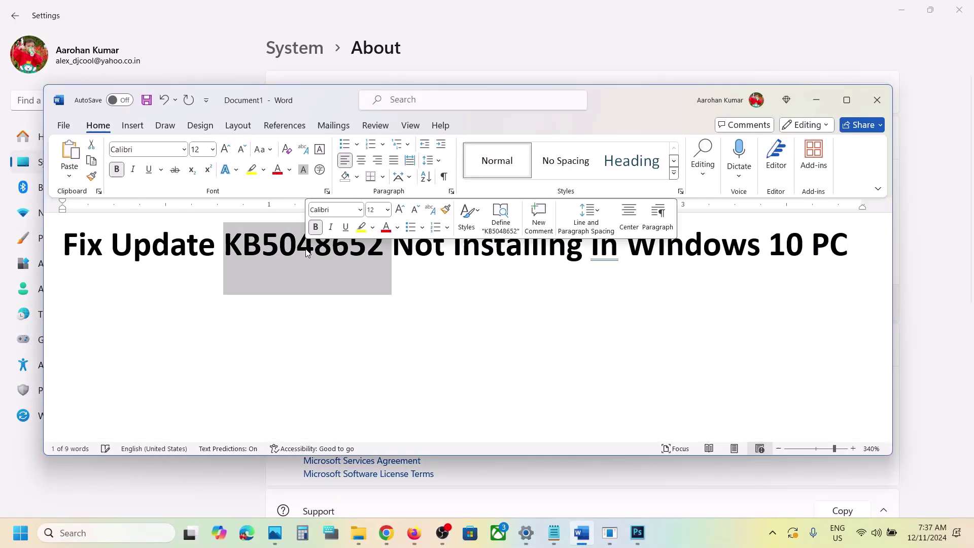
click(334, 292)
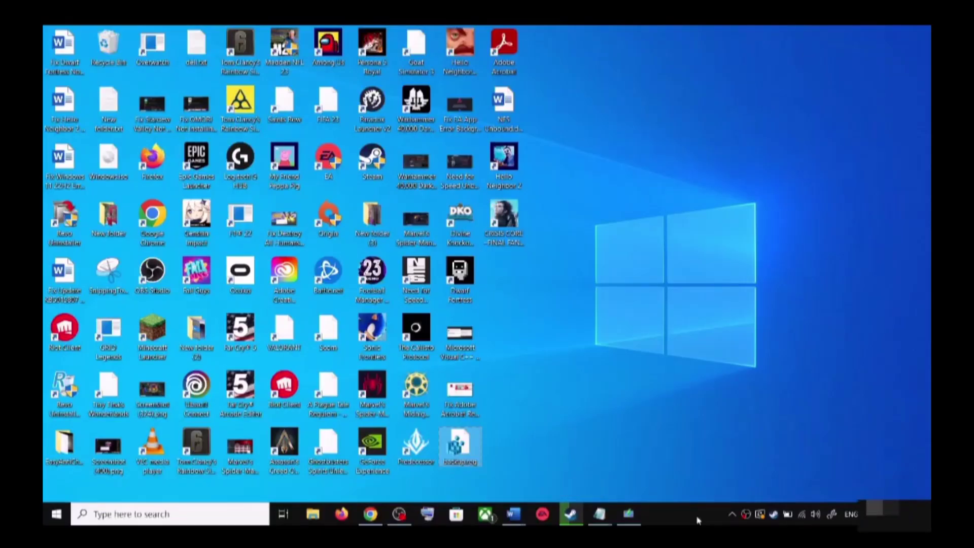
mouse_move(513, 514)
click(577, 467)
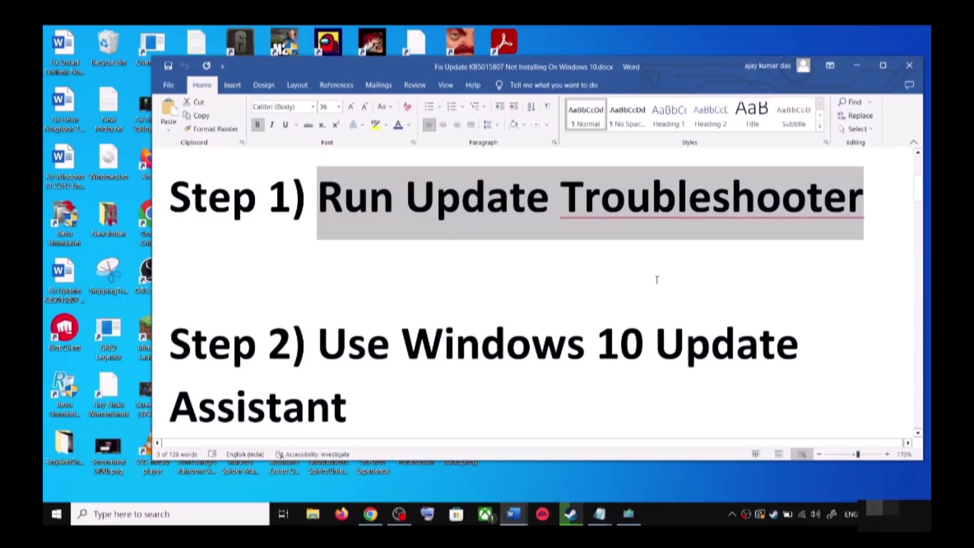
Run the Windows Update troubleshooter from Update & Security > Troubleshoot > Additional troubleshooters.
key(super+i)
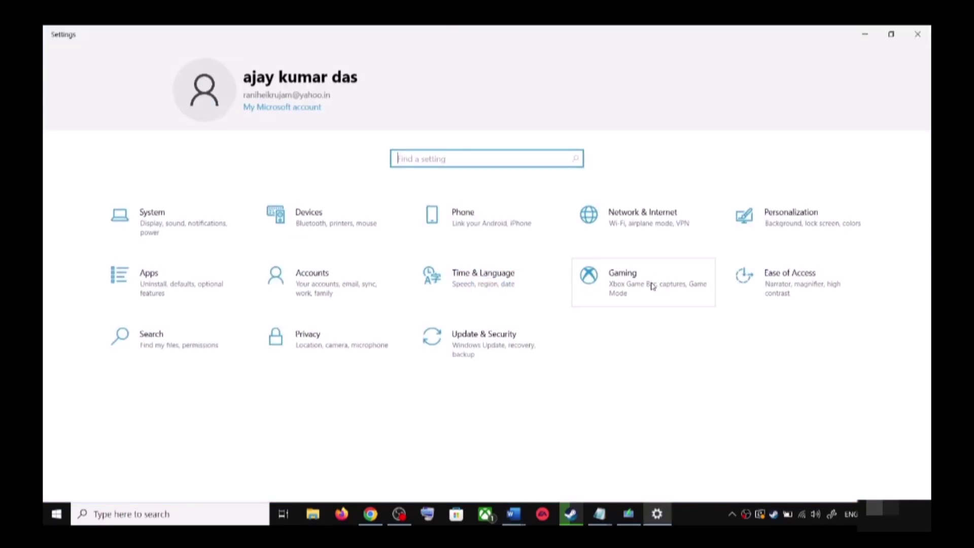
click(495, 347)
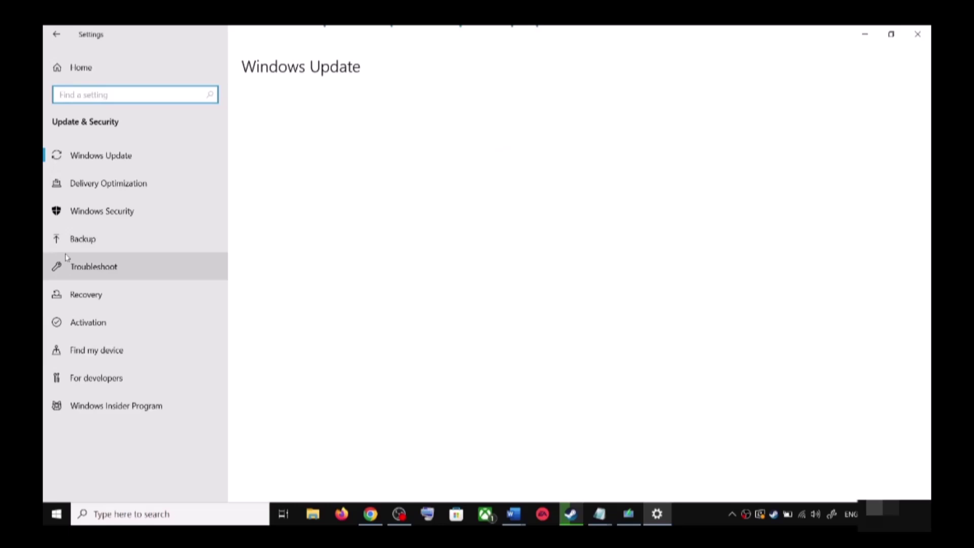
click(116, 270)
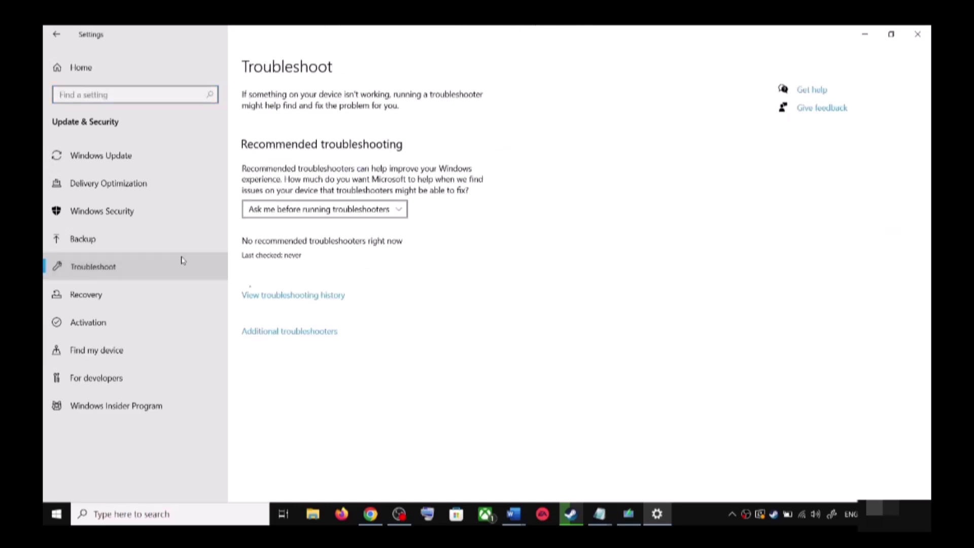
click(303, 335)
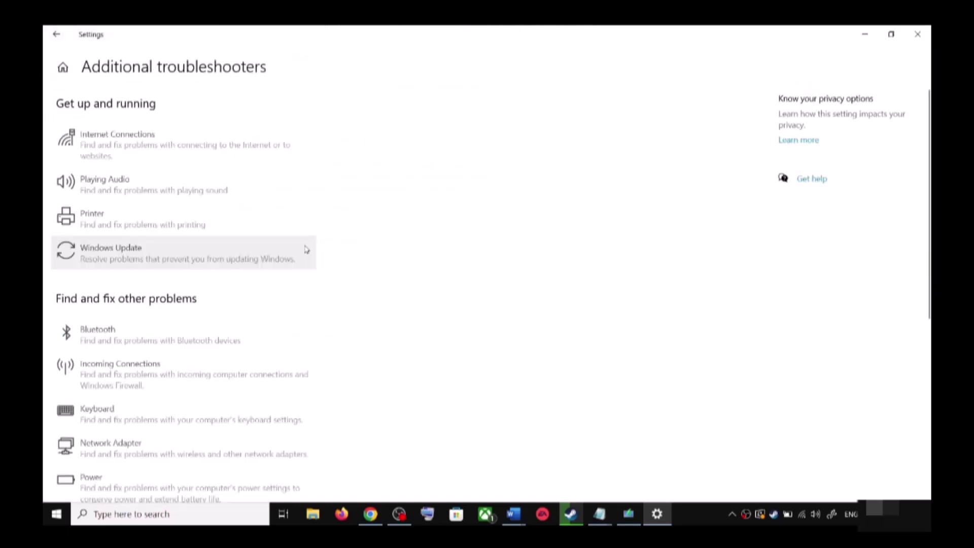
click(151, 261)
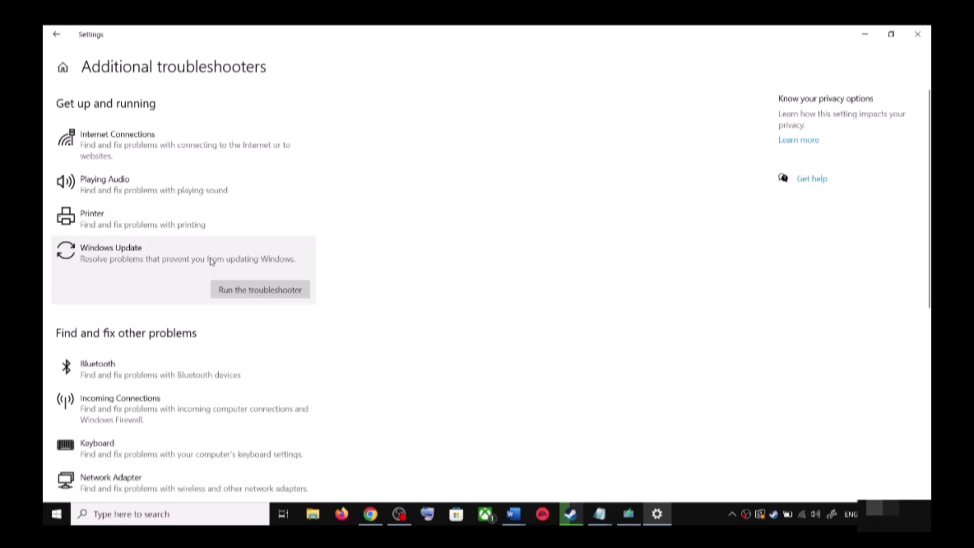
click(295, 289)
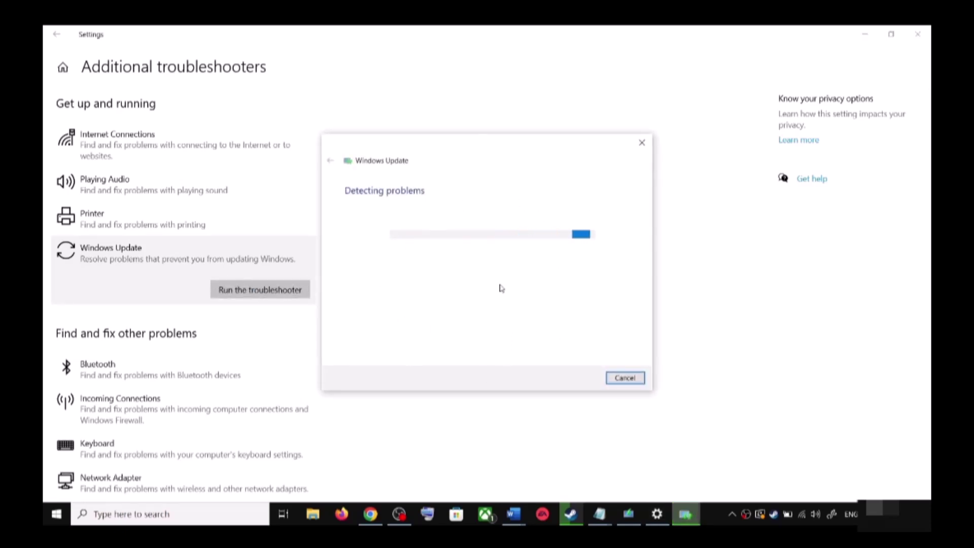
Check the Start menu power options, then return to the troubleshooter list.
click(56, 514)
click(57, 490)
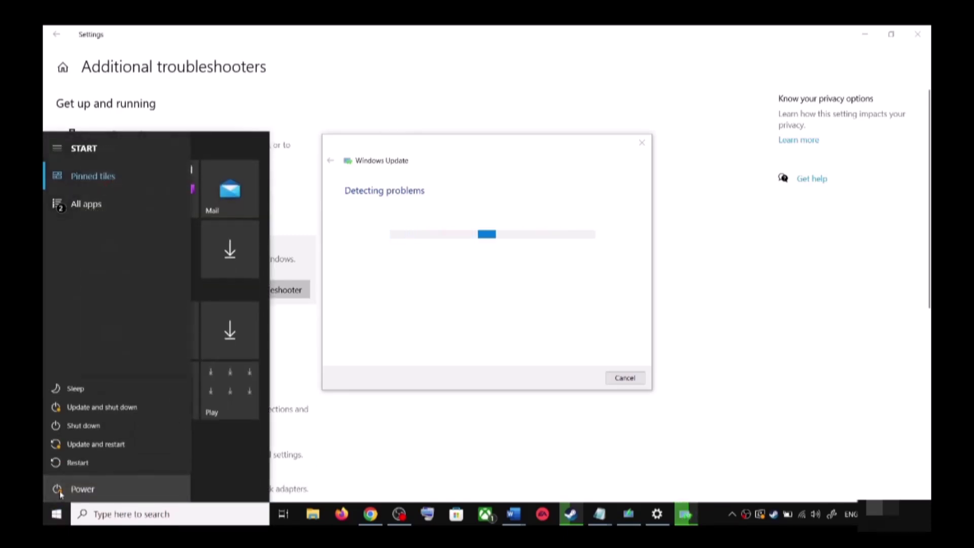
click(589, 203)
click(720, 221)
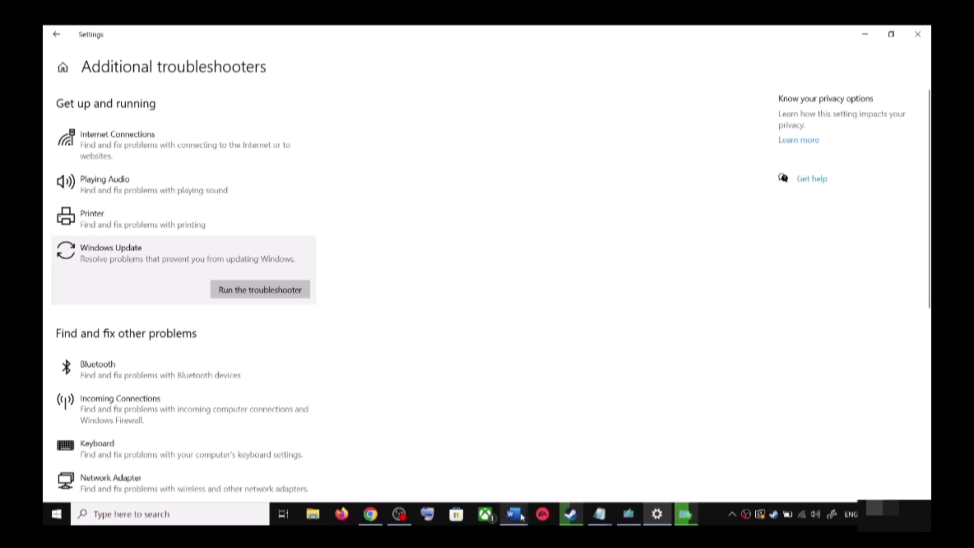
Return to the Word guide and select the Step 2 Windows 10 download URL.
mouse_move(530, 507)
click(590, 472)
scroll(343, 346, down, 1)
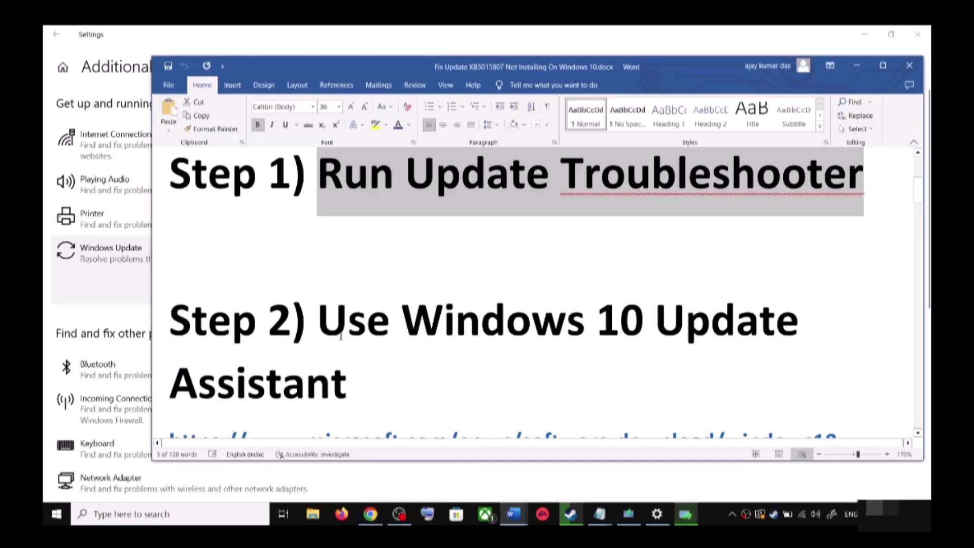
drag(317, 296, 419, 385)
scroll(419, 385, down, 1)
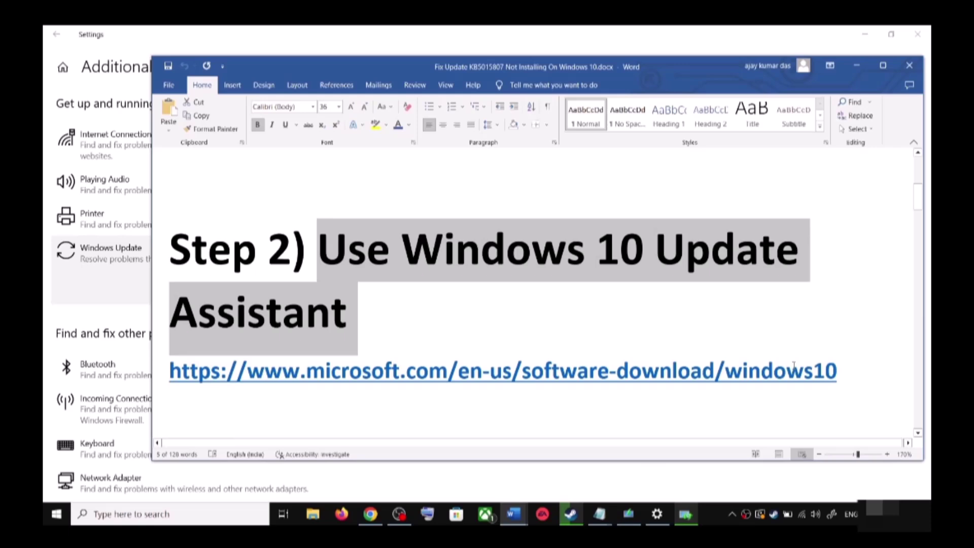
drag(842, 372, 252, 377)
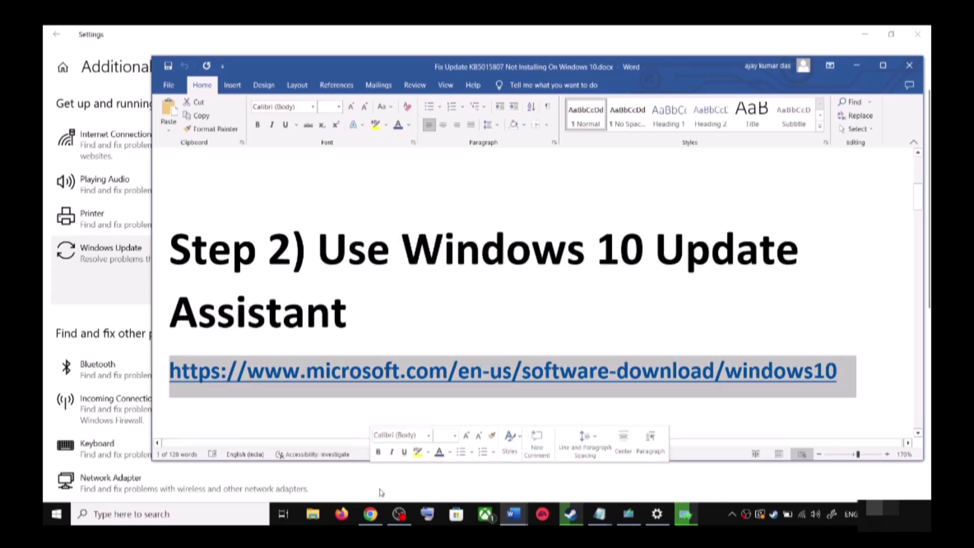
Download the Windows 10 Update Assistant for version 22H2 using the Update now button.
click(373, 515)
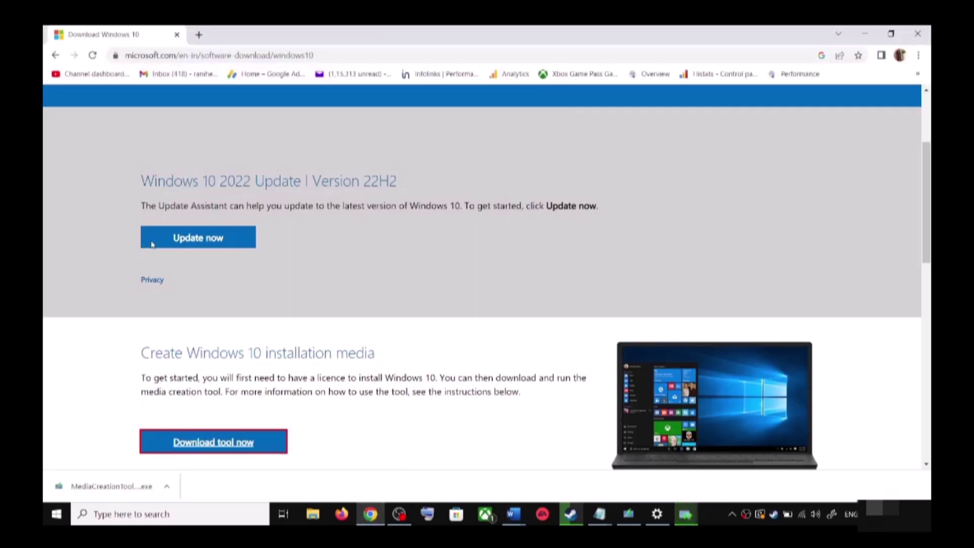
scroll(241, 285, up, 2)
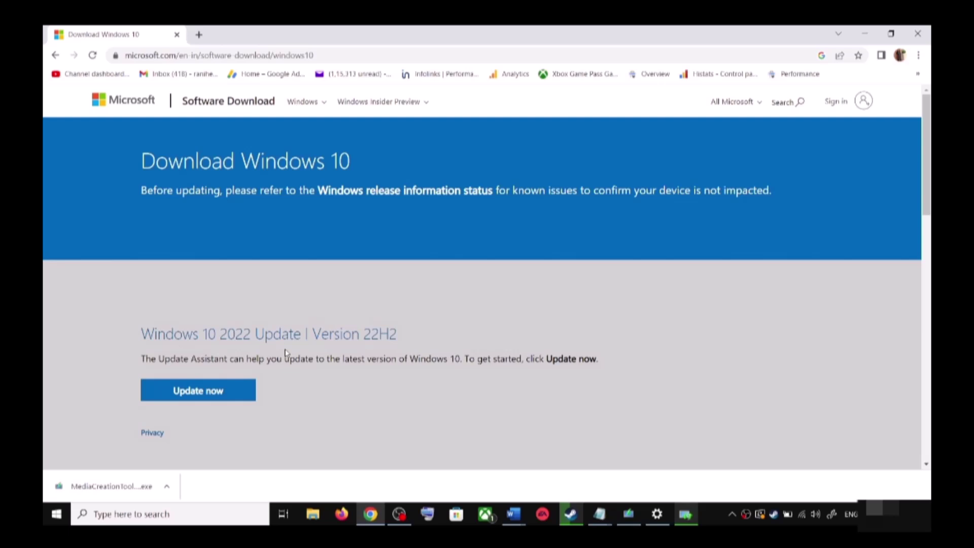
drag(157, 359, 227, 359)
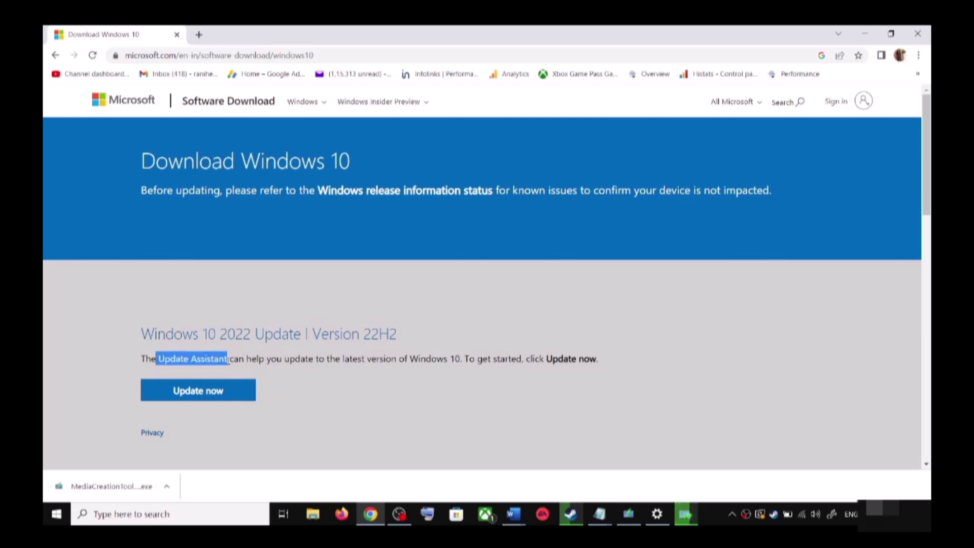
click(220, 393)
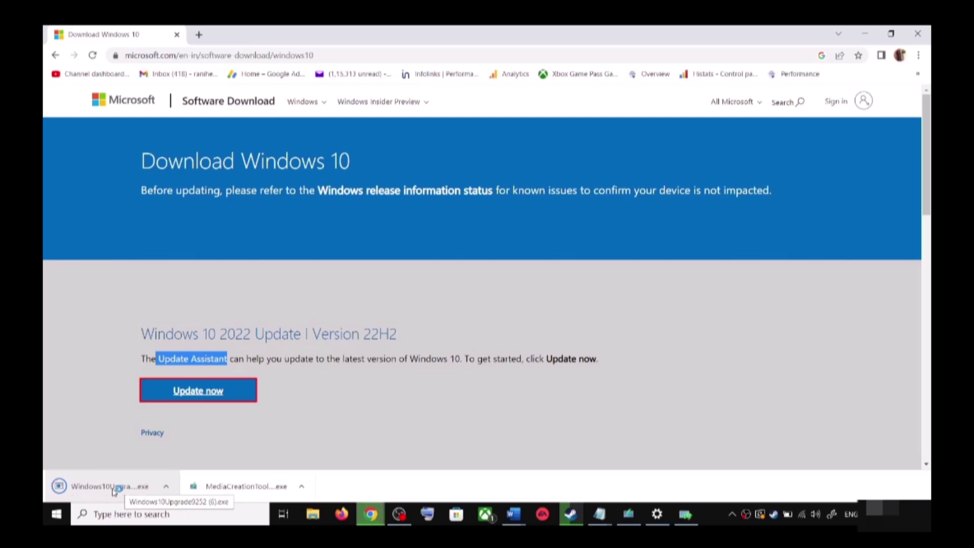
Run the downloaded Windows10Upgrade installer and close it after it reports Windows 10 is up to date.
click(116, 487)
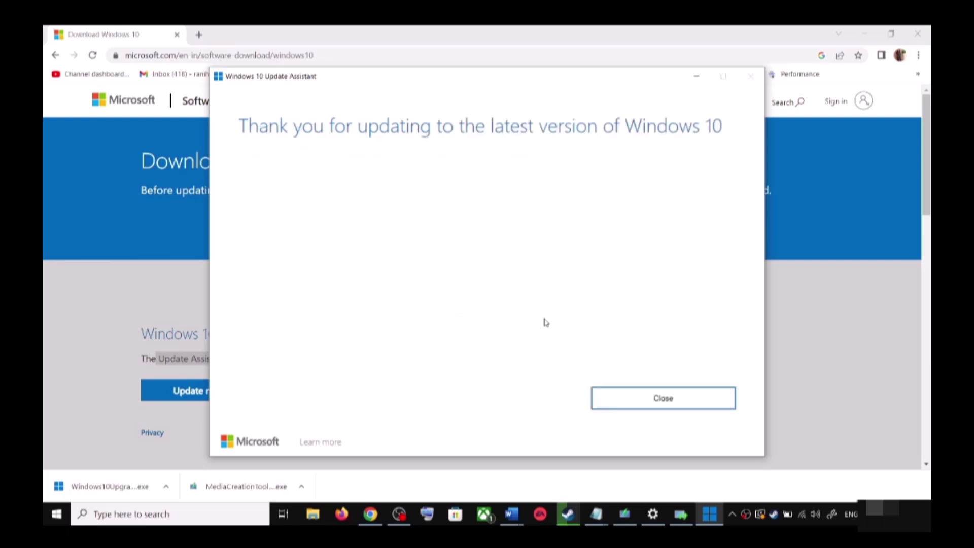
click(693, 392)
click(692, 401)
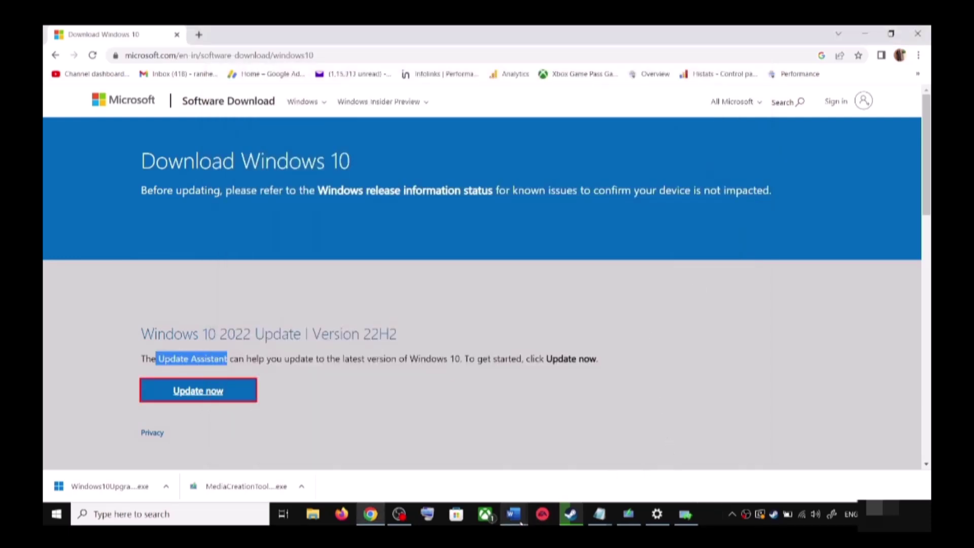
Copy Step 3's commands from SC config trustedinstaller start=auto through net start appidsvc.
mouse_move(513, 514)
click(594, 485)
scroll(406, 342, down, 3)
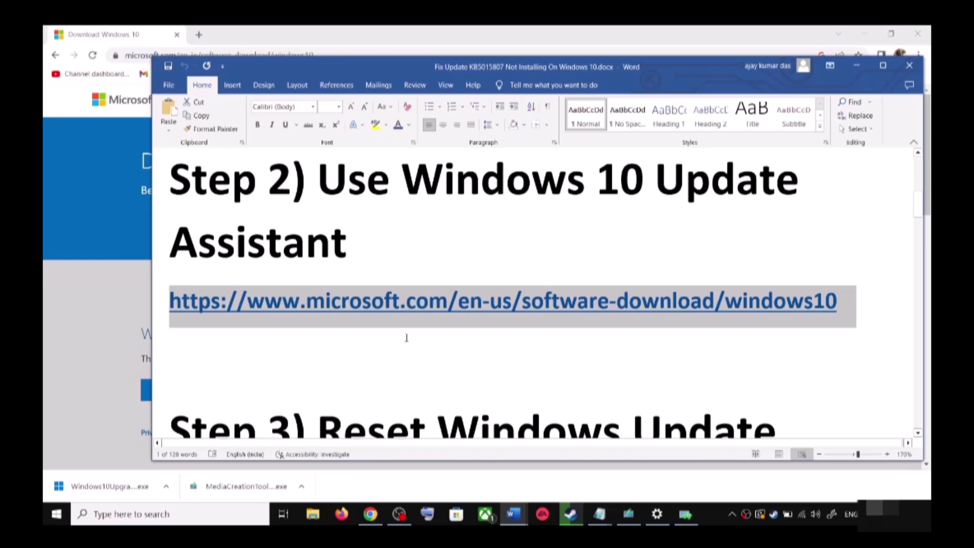
drag(319, 312, 418, 386)
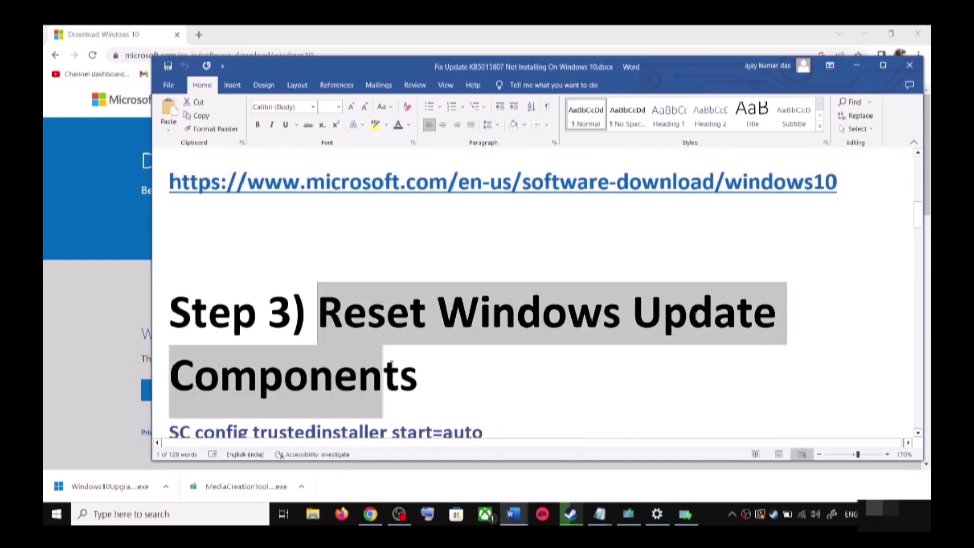
scroll(237, 357, down, 2)
drag(181, 340, 286, 450)
drag(316, 381, 319, 385)
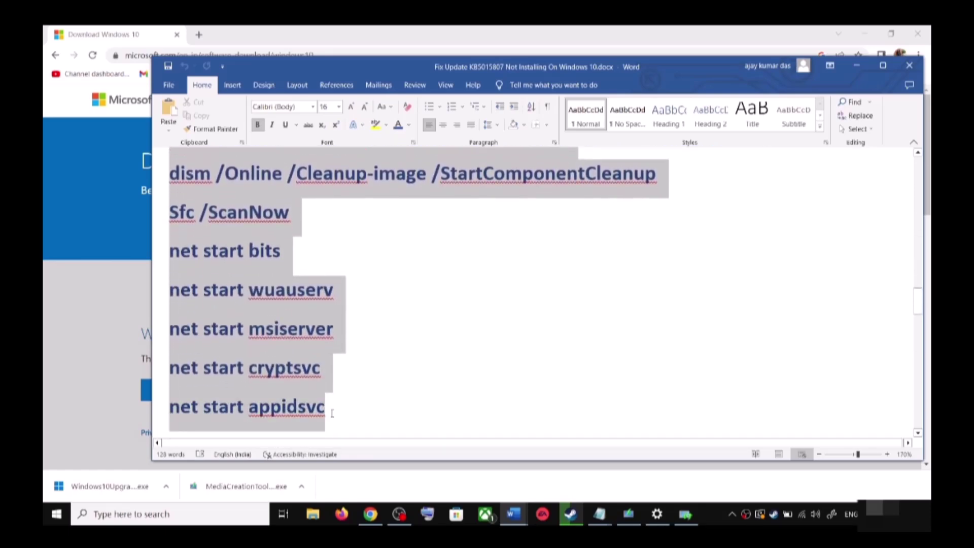
scroll(278, 288, down, 2)
right_click(278, 289)
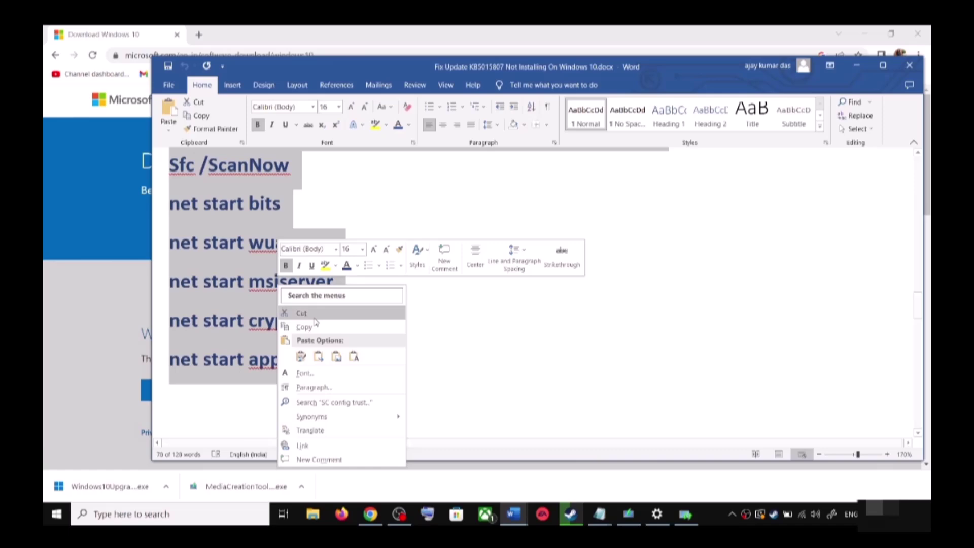
click(304, 328)
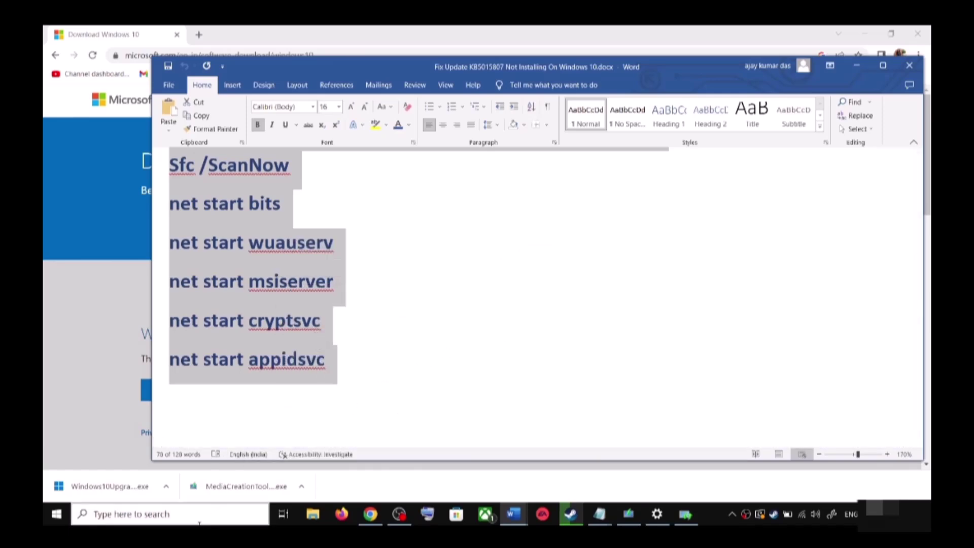
Open Notepad and paste in the copied reset commands.
click(213, 515)
text(cot)
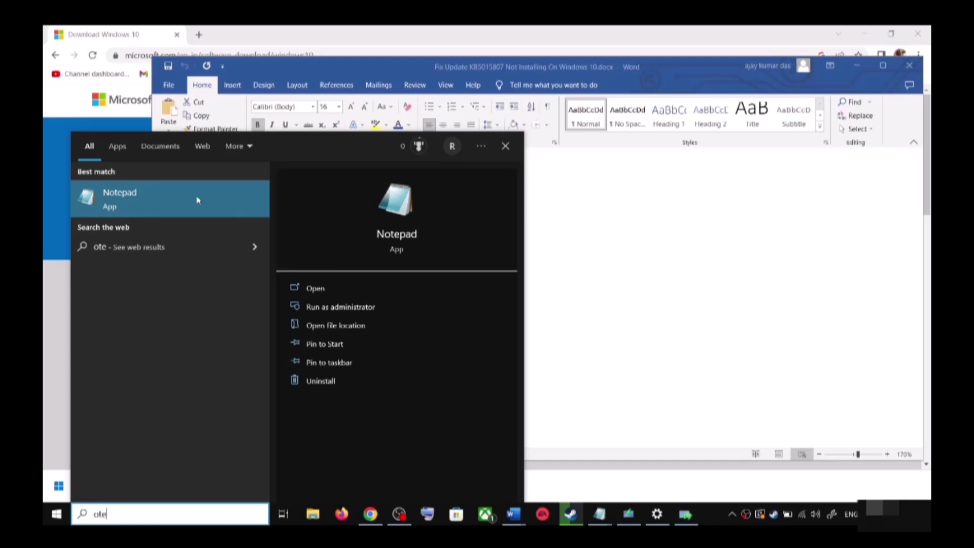
key(Return)
key(ctrl+v)
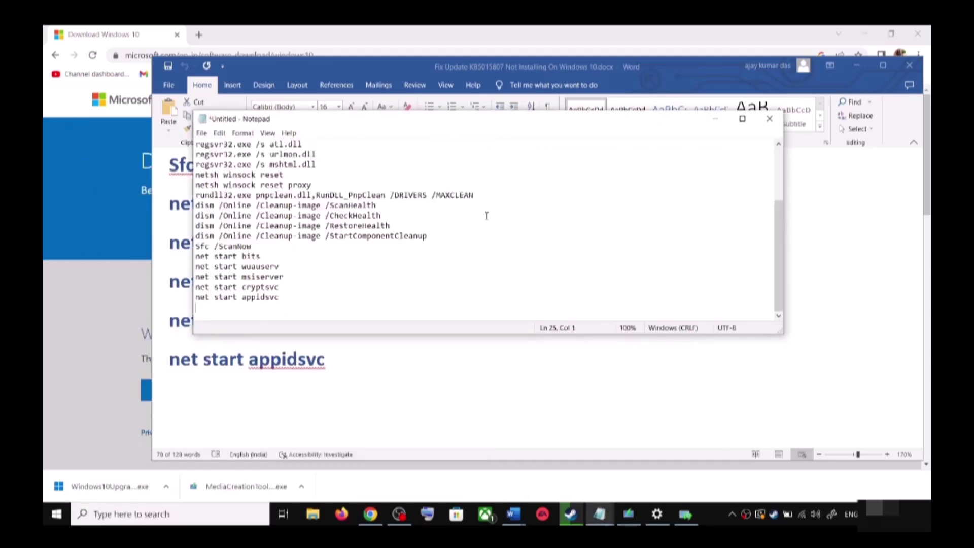
scroll(315, 237, up, 3)
Start saving to the Desktop and copy the file name Wufix.bat from the Word guide.
click(201, 133)
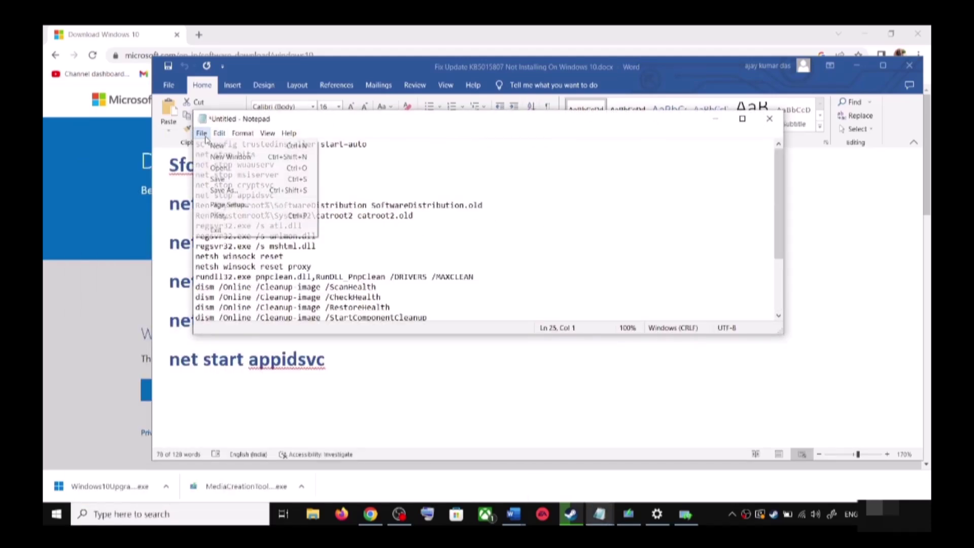
click(223, 191)
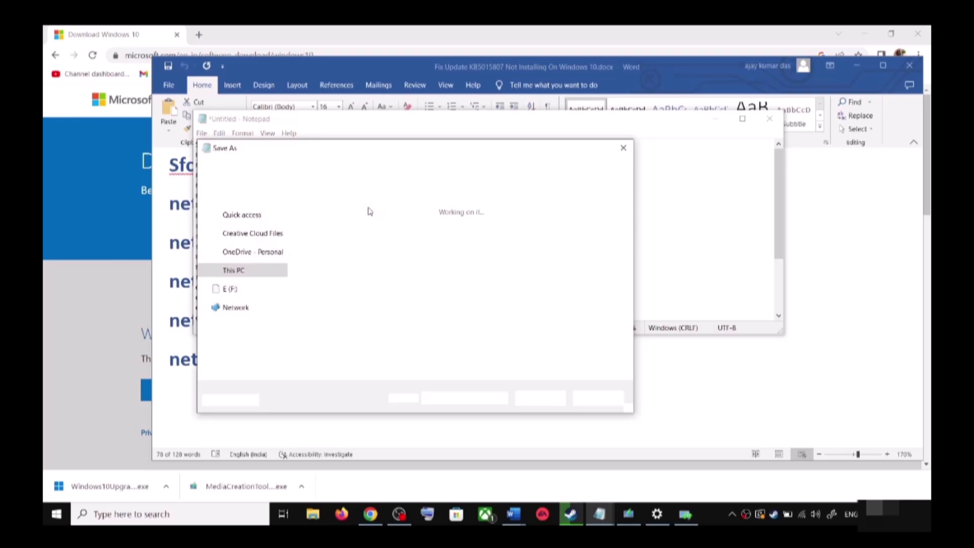
click(248, 242)
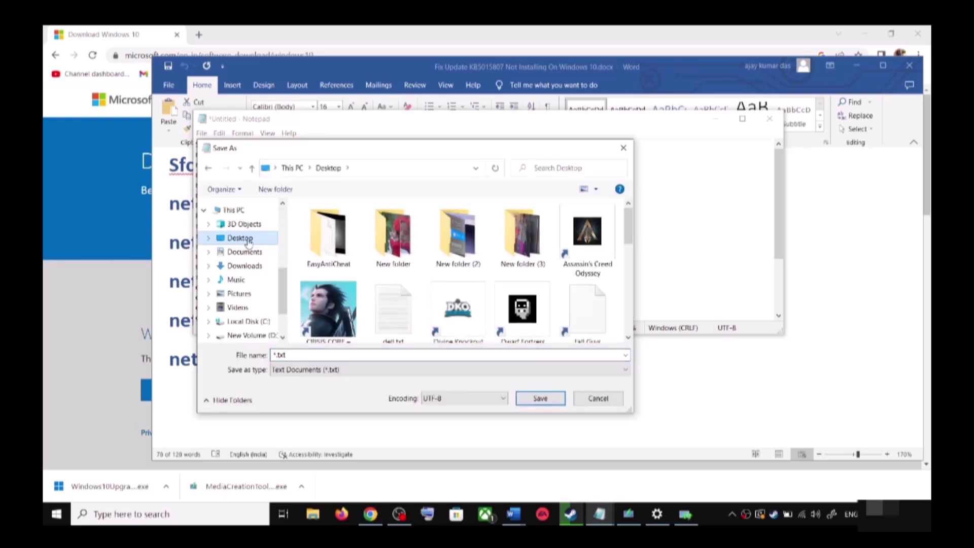
click(184, 298)
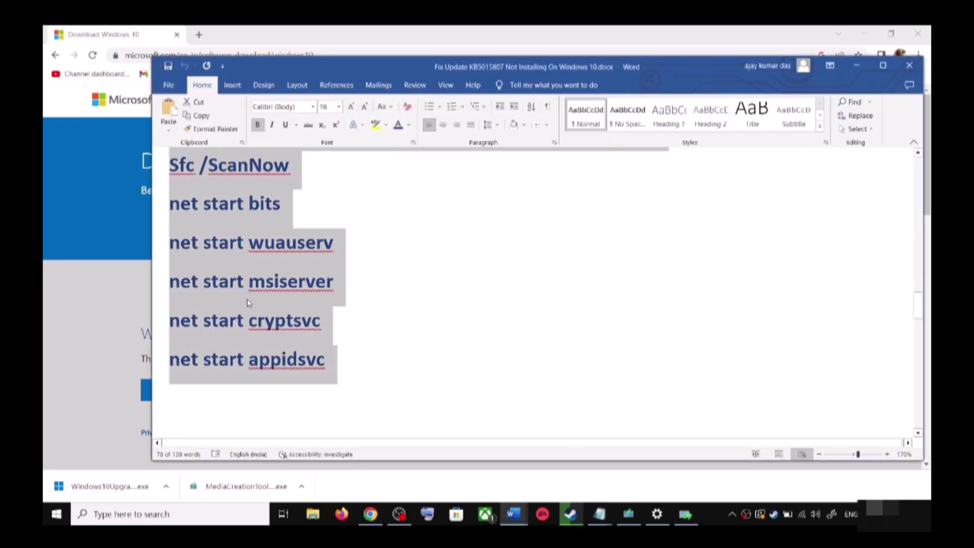
scroll(294, 320, down, 5)
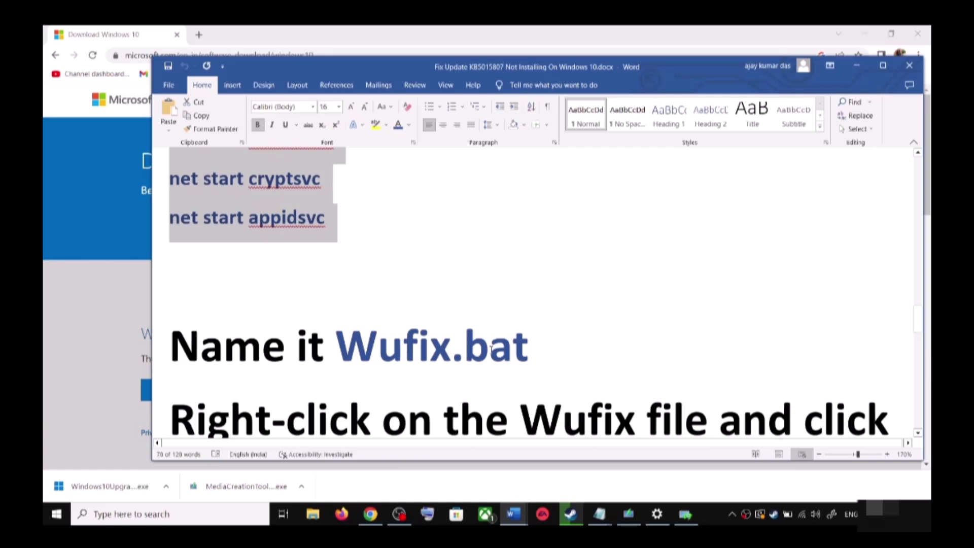
drag(491, 347, 379, 350)
key(alt+Tab)
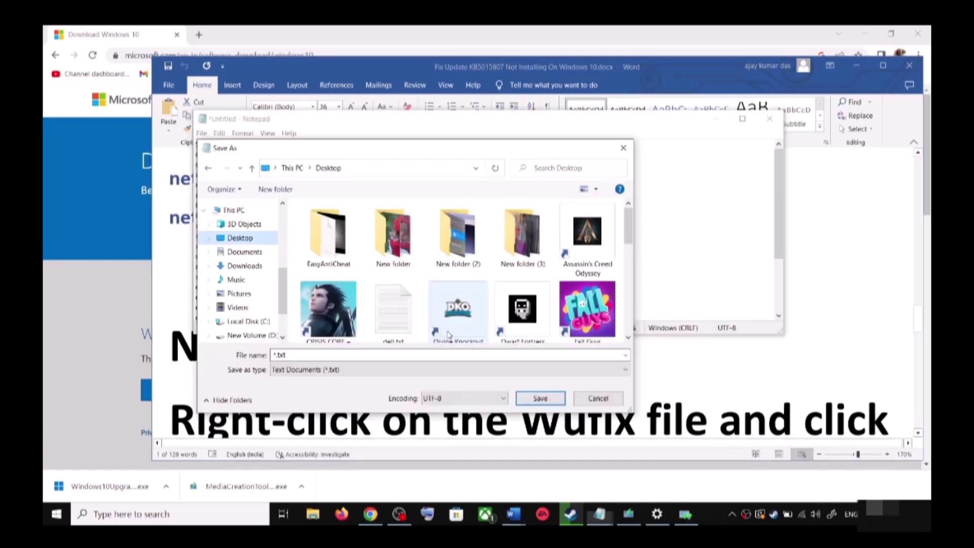
Save the script as Wufix.bat with Save as type All Files (*.*).
click(385, 355)
key(ctrl+a)
key(ctrl+v)
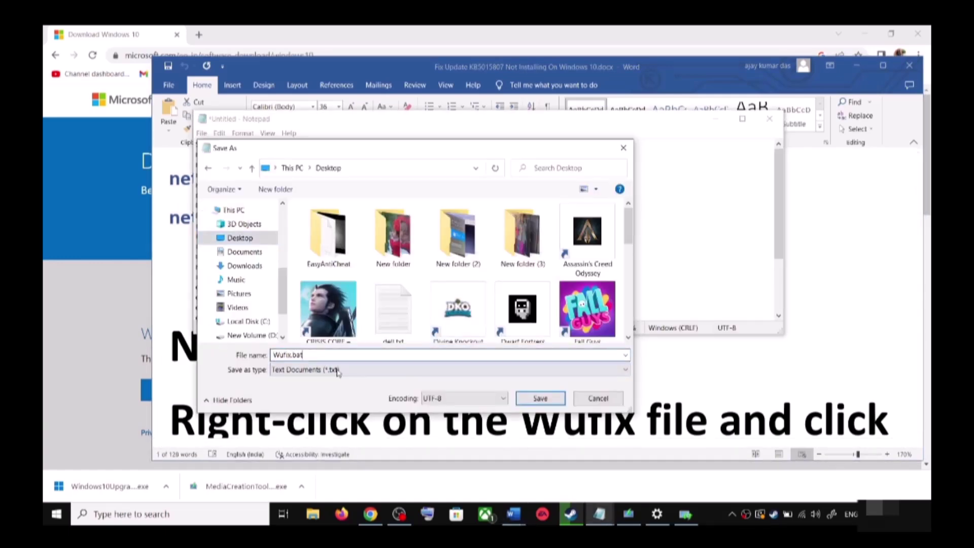
click(307, 375)
click(320, 393)
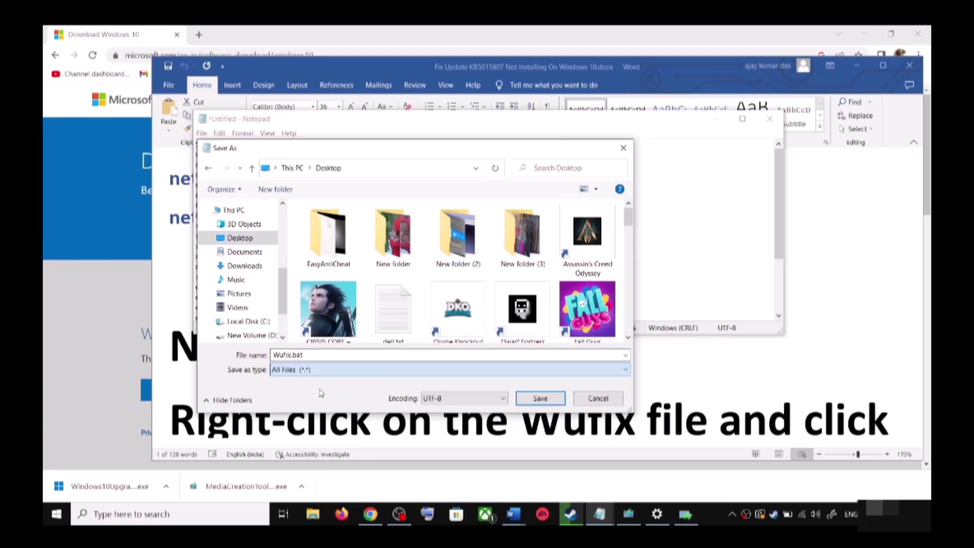
click(548, 399)
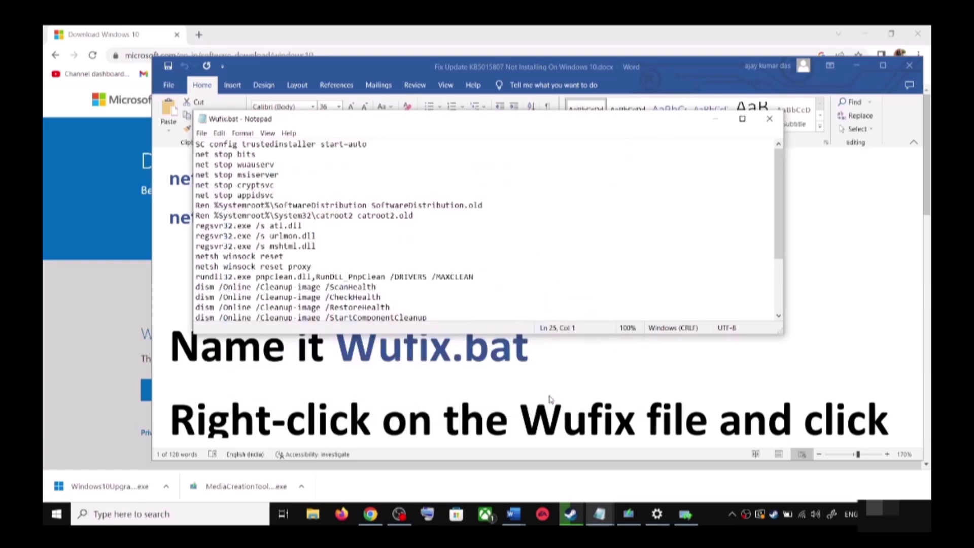
Run Wufix.bat from the desktop as administrator and move the Command Prompt window into view.
key(super+d)
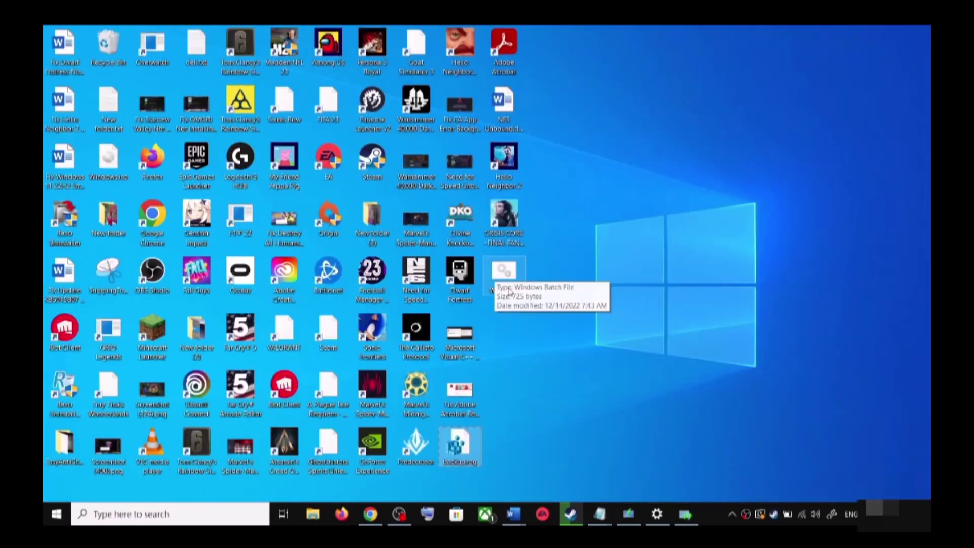
click(510, 278)
right_click(509, 275)
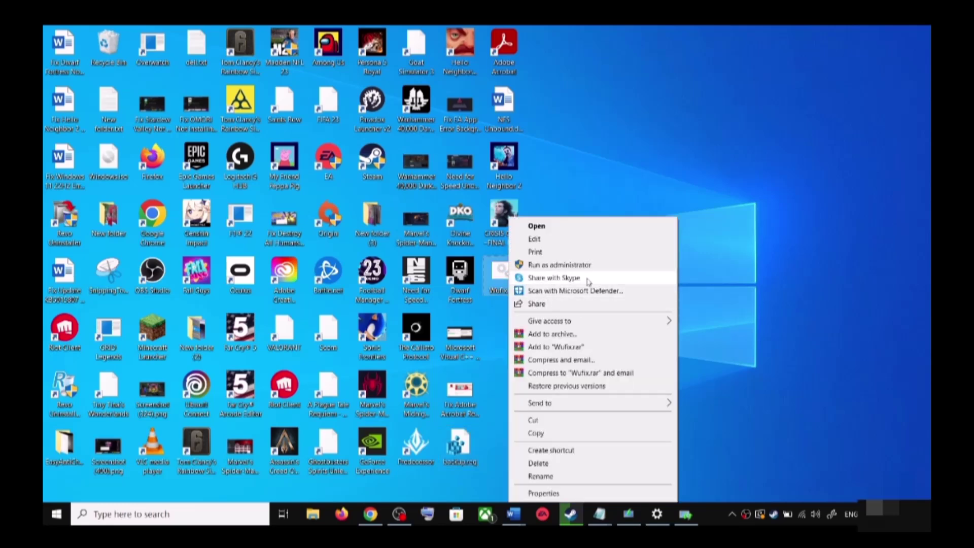
click(583, 201)
right_click(504, 282)
click(563, 266)
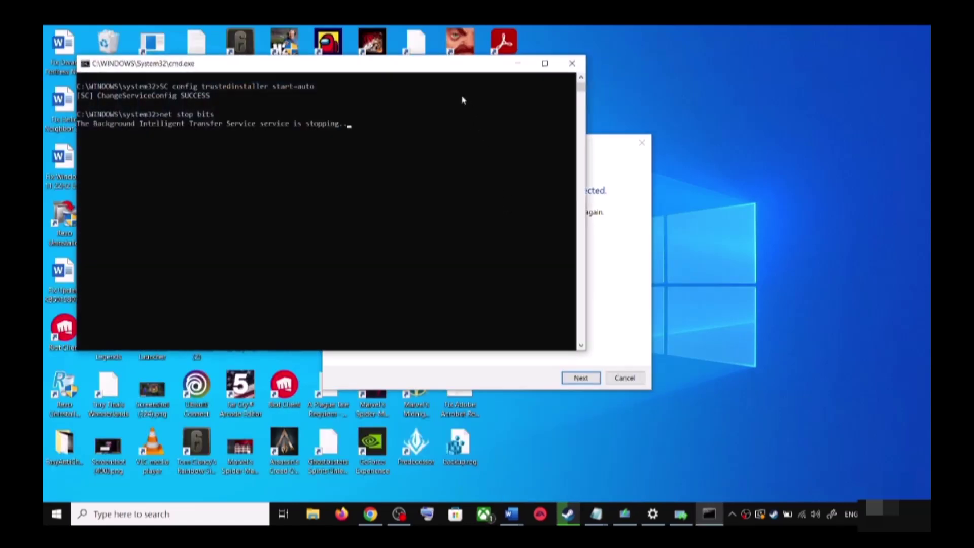
drag(445, 67, 546, 148)
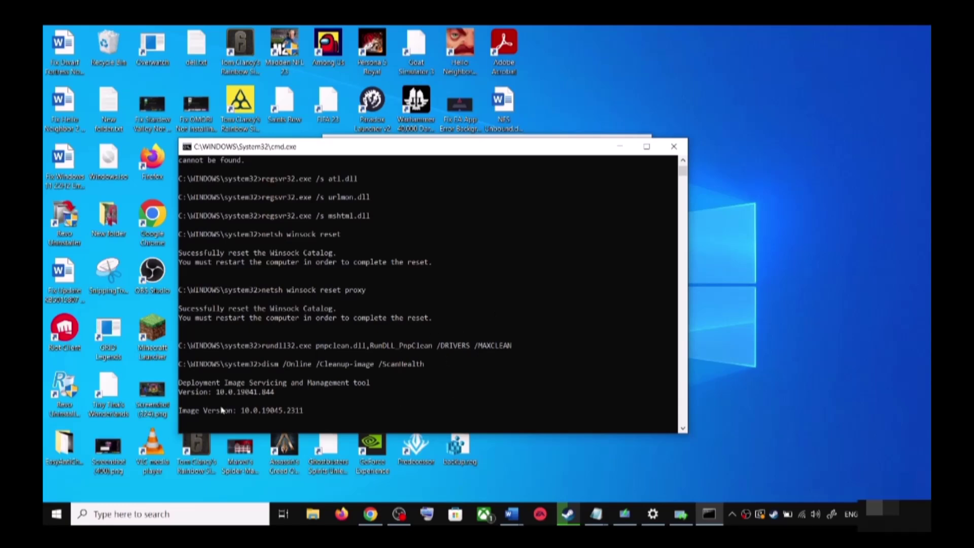
Dismiss the Start power options without restarting and close the Settings window.
click(57, 514)
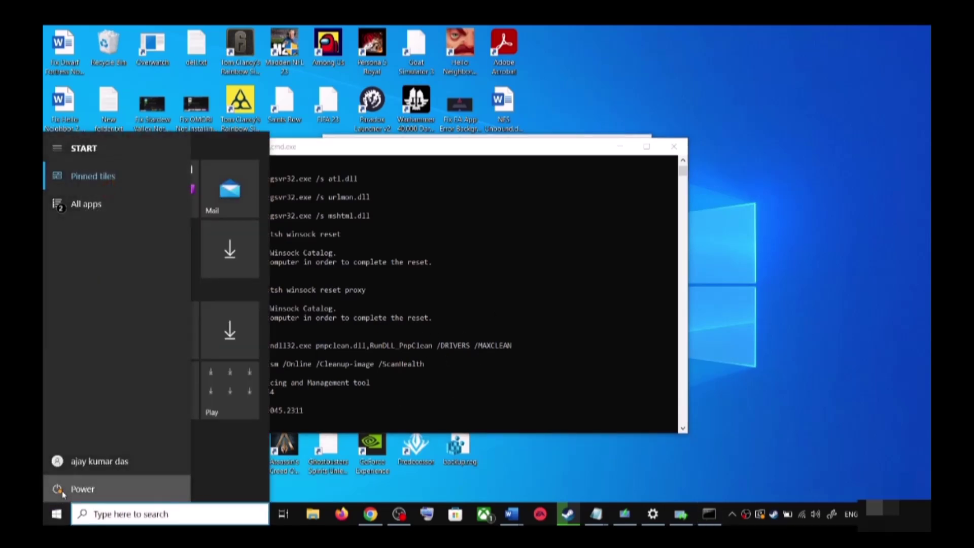
click(62, 492)
click(802, 298)
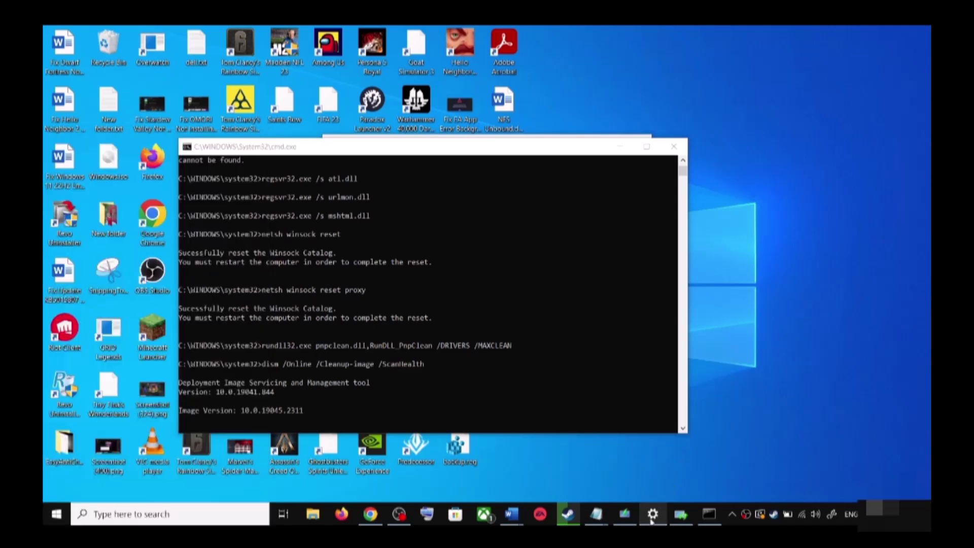
right_click(652, 520)
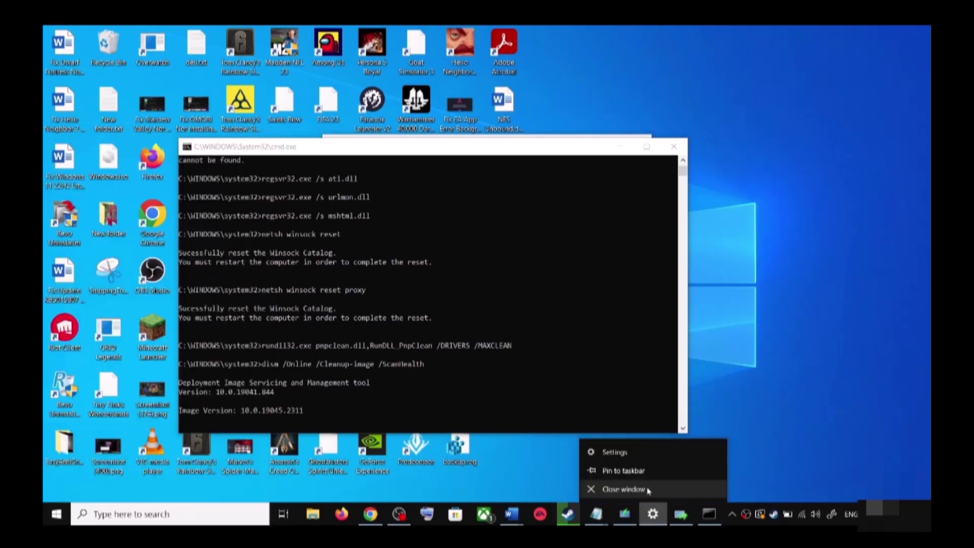
click(629, 489)
Scroll the Word guide to Step 4) Use Media Creation Tool and its download link.
mouse_move(514, 514)
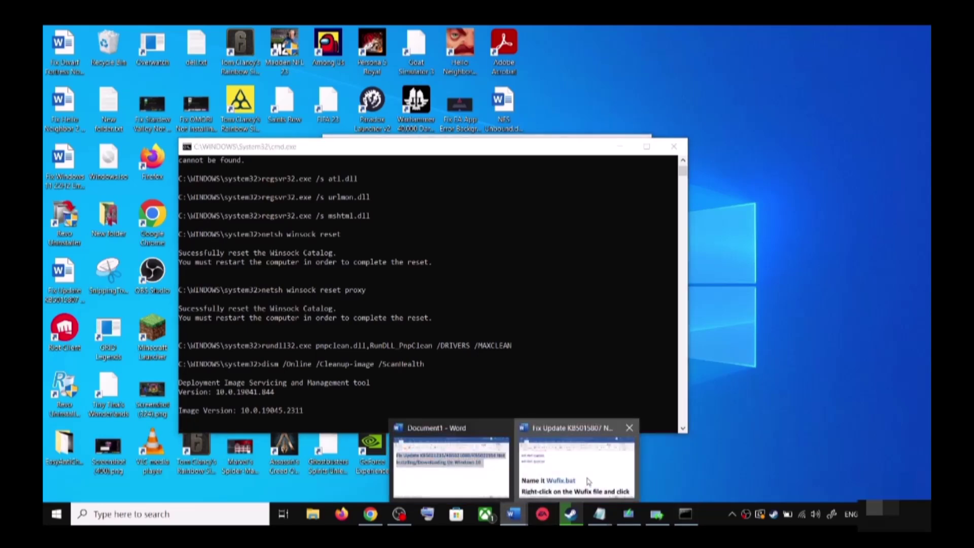
click(583, 481)
scroll(487, 330, down, 5)
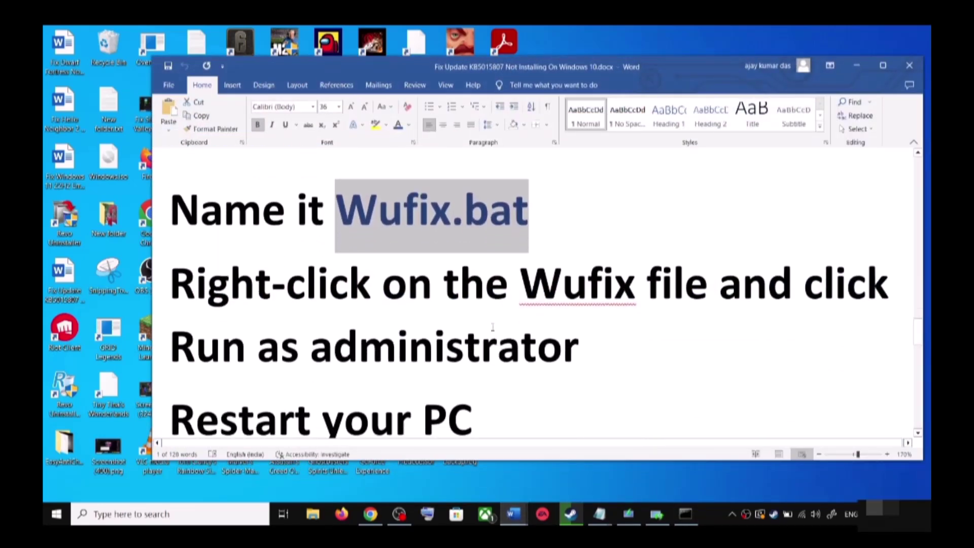
scroll(492, 328, down, 2)
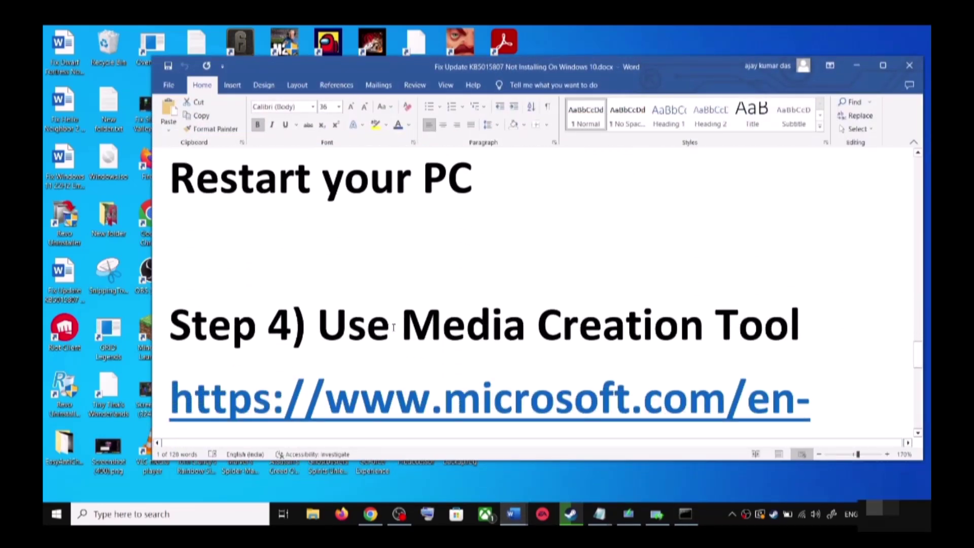
drag(406, 332, 775, 331)
scroll(482, 348, down, 3)
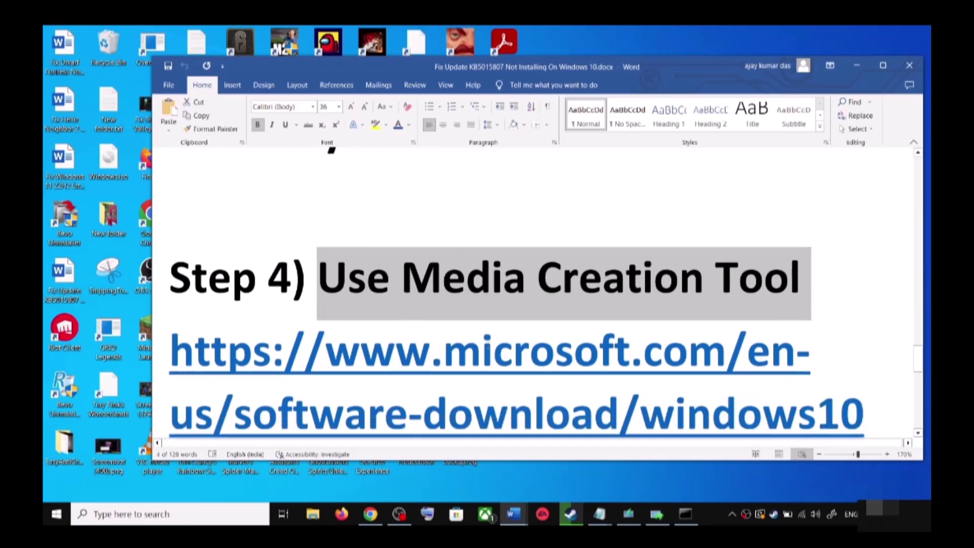
Run the Media Creation Tool, accept the license, and continue with Upgrade this PC now.
click(371, 514)
scroll(214, 303, down, 1)
scroll(214, 303, down, 4)
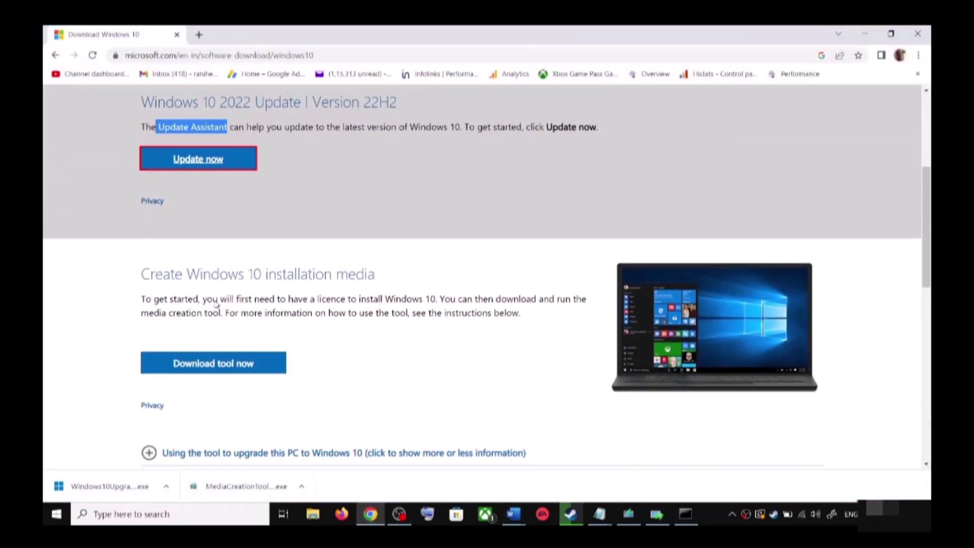
drag(148, 313, 226, 313)
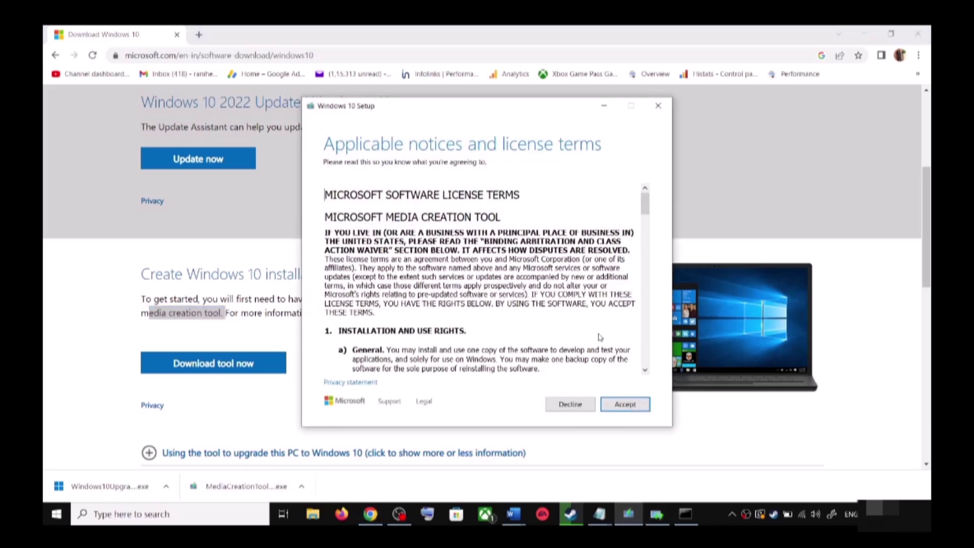
click(637, 403)
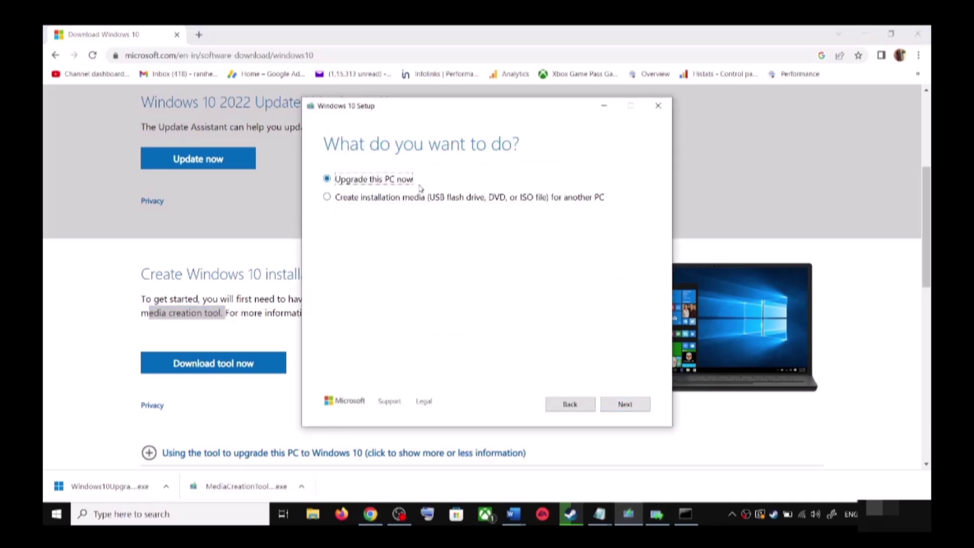
click(635, 408)
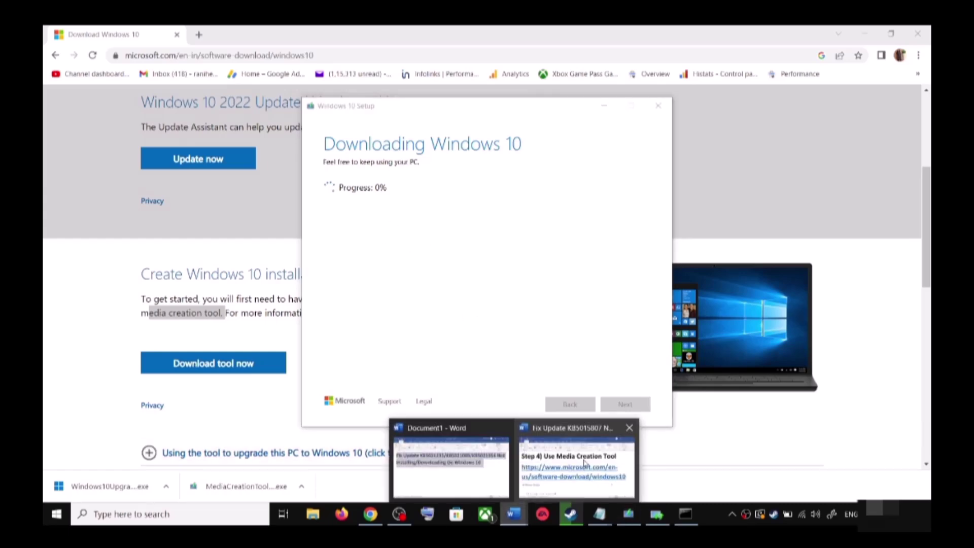
Maximize the Word guide and scroll to the Ready to install screenshot keeping files and apps.
click(585, 462)
scroll(649, 315, down, 2)
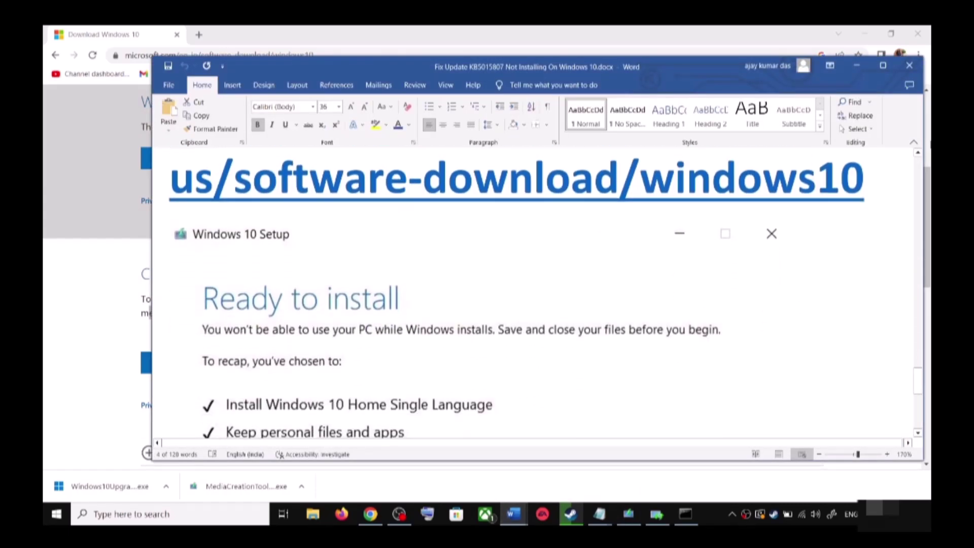
click(883, 65)
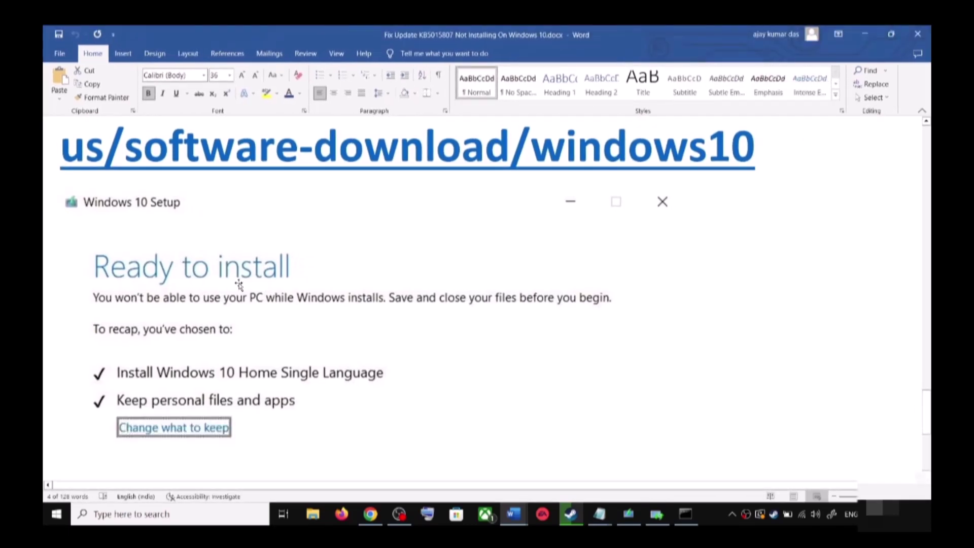
scroll(242, 290, down, 3)
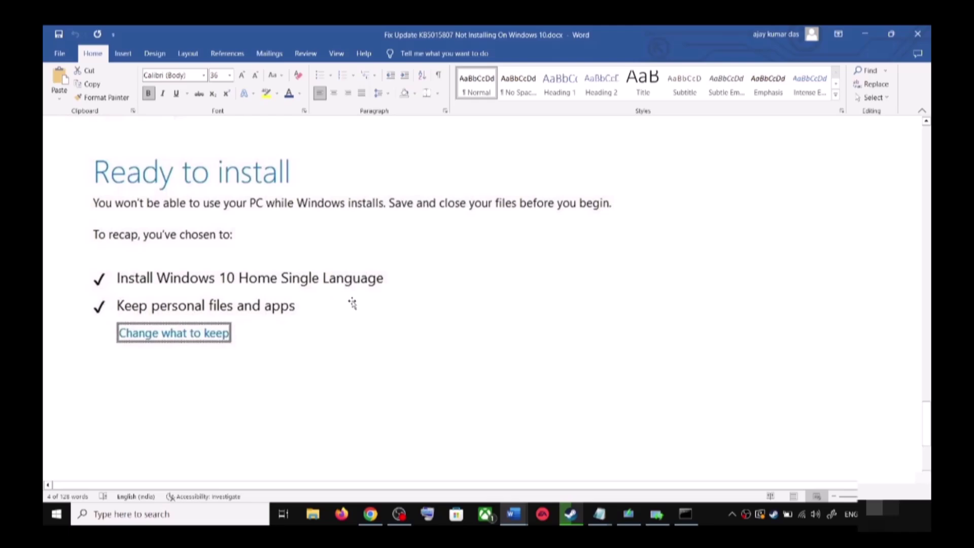
scroll(352, 304, down, 3)
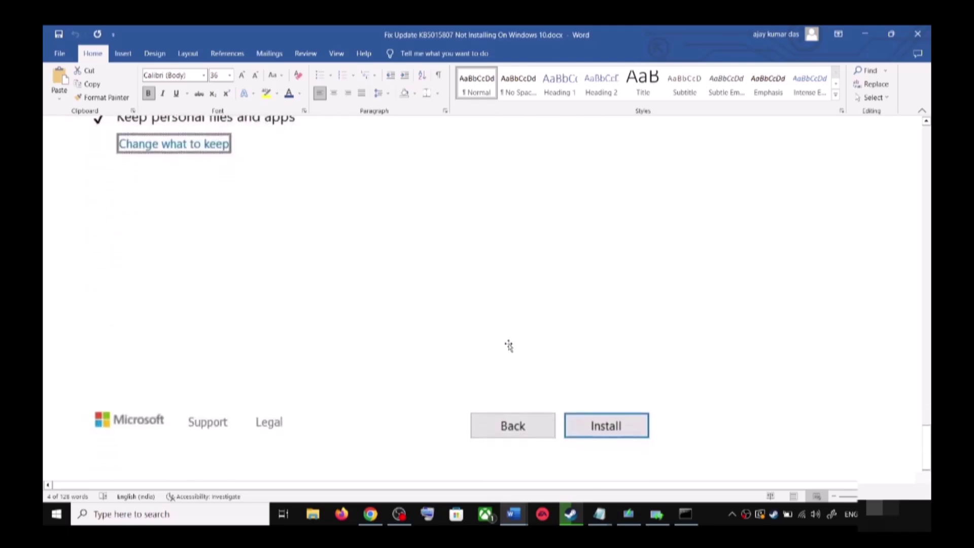
scroll(502, 345, up, 4)
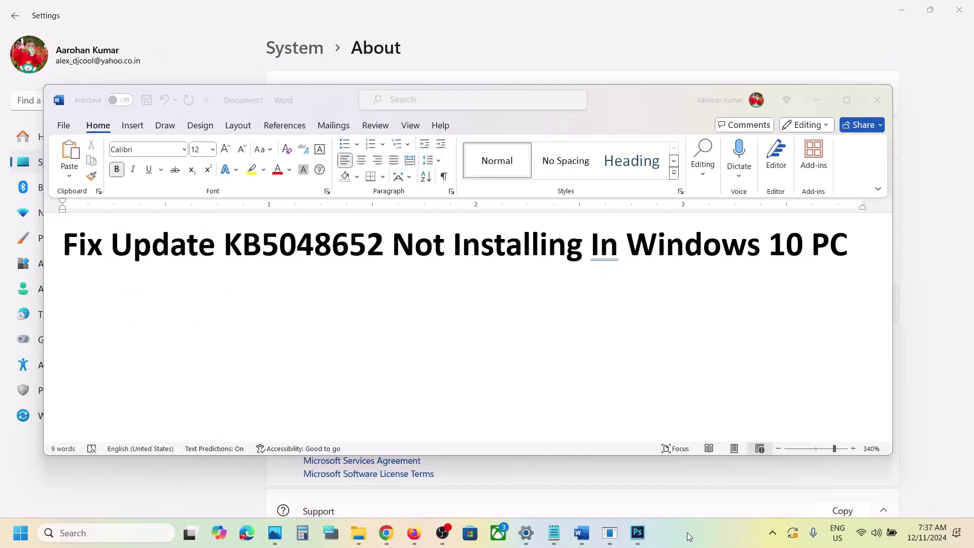
double_click(322, 240)
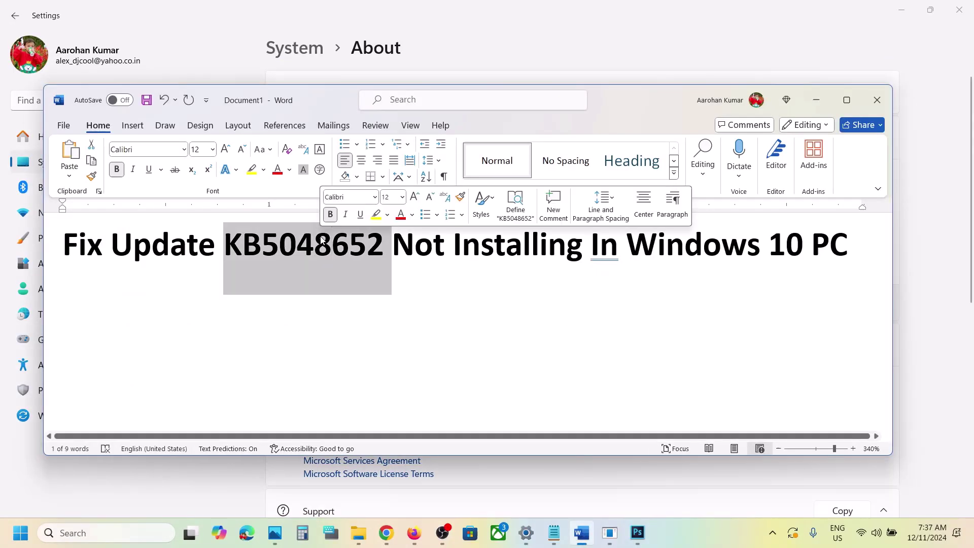
click(415, 257)
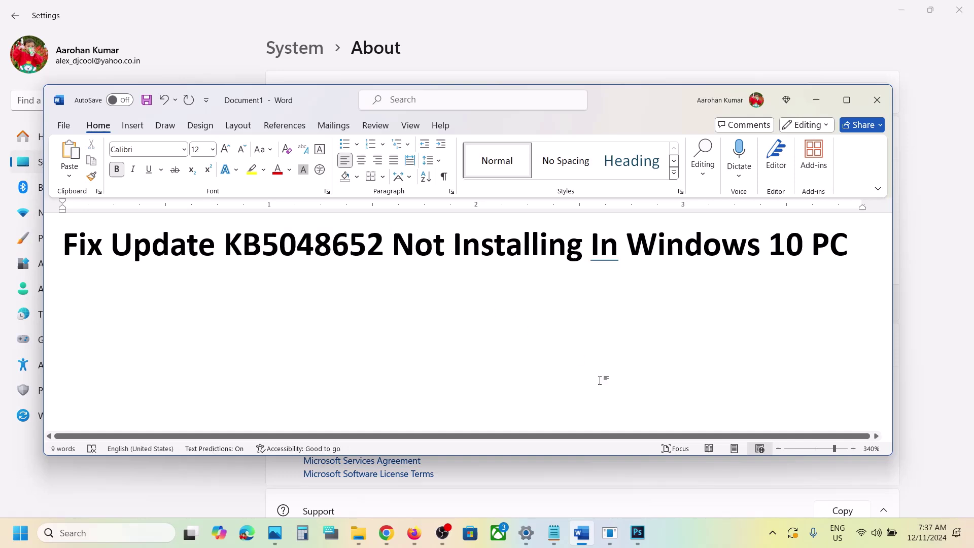
click(687, 533)
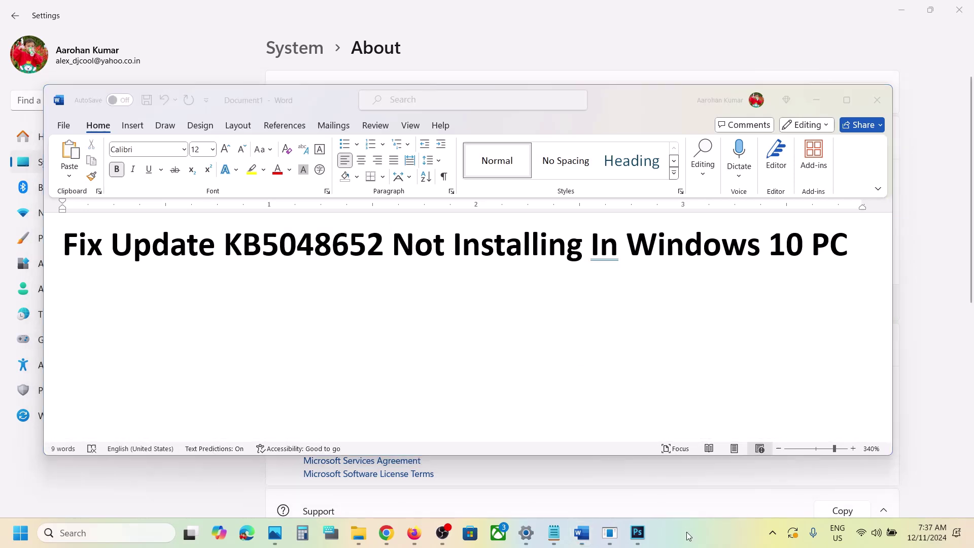